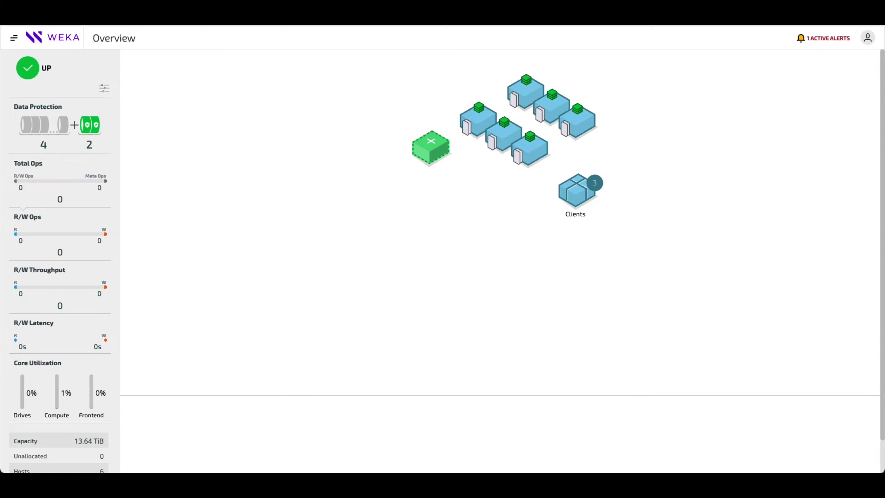
# - Start a new object store on the Object Stores page and name it s3bucket
pyautogui.click(14, 38)
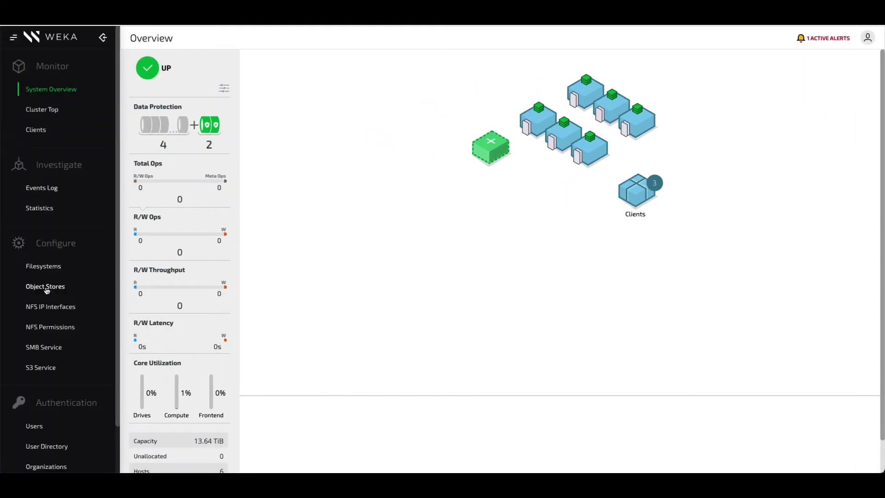
pyautogui.click(46, 288)
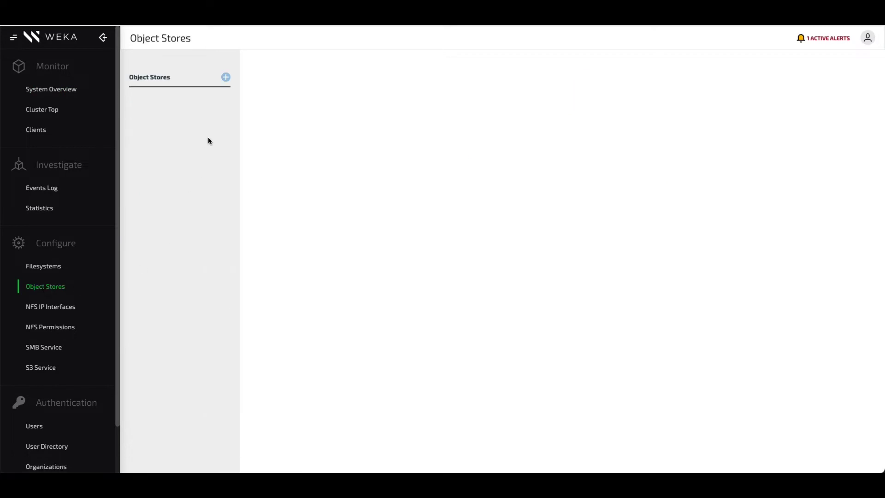
pyautogui.click(226, 77)
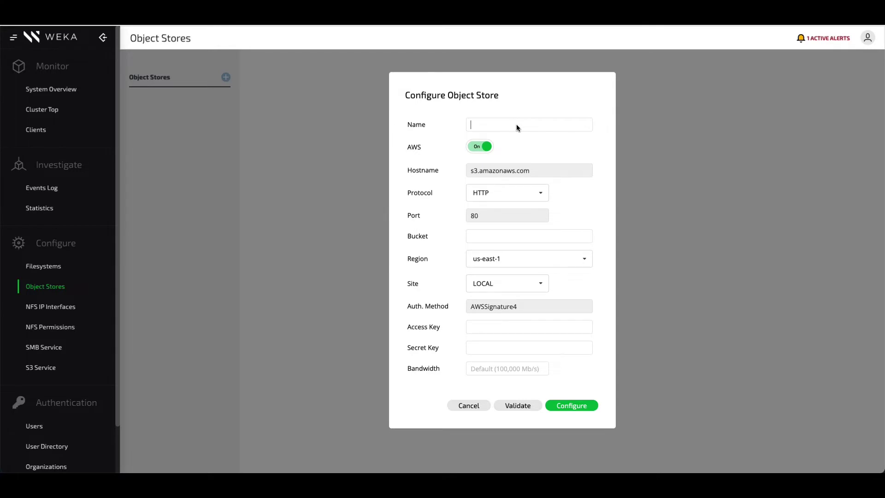
pyautogui.click(516, 126)
pyautogui.write('s3bucket')
# - Set the bucket to weka-demo-s3-1 and keep LOCAL as the site
pyautogui.click(497, 239)
pyautogui.write('weka-demo-3')
pyautogui.press('BackSpace')
pyautogui.write('s3-1')
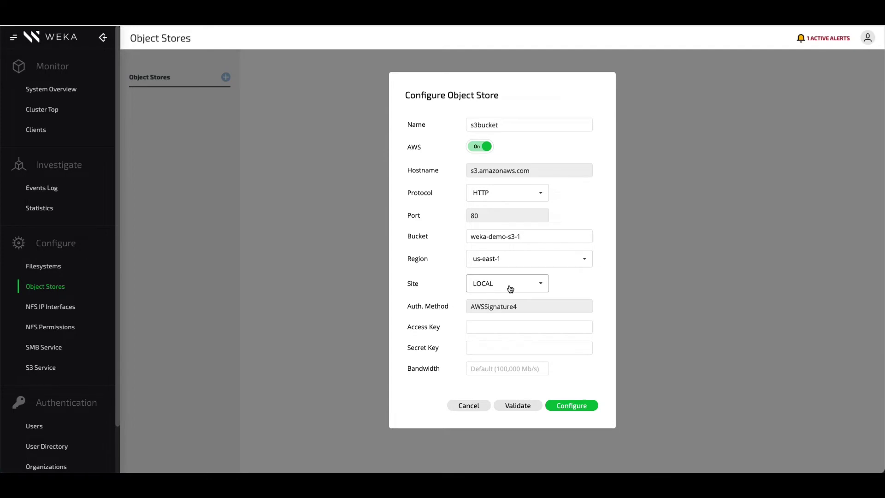
pyautogui.click(539, 285)
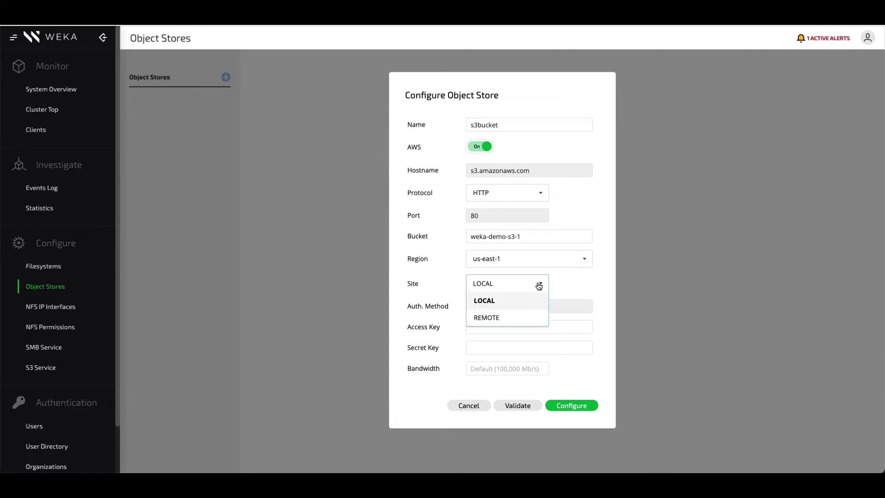
pyautogui.click(538, 286)
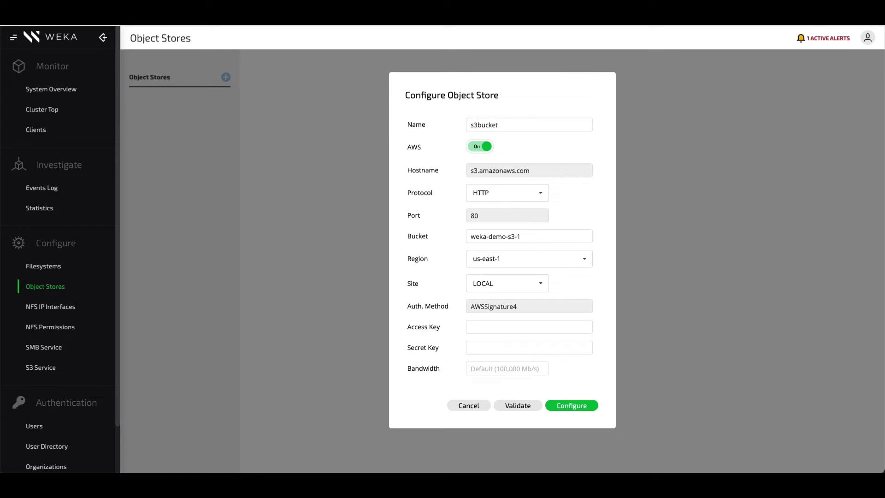
# - Paste in the access and secret keys, save the store, and view s3bucket's details
pyautogui.click(490, 330)
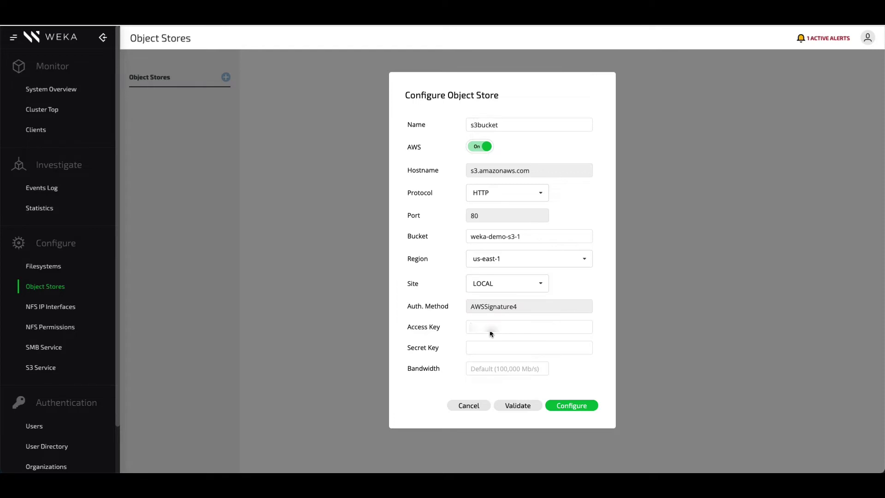
pyautogui.hotkey('ctrl', 'v')
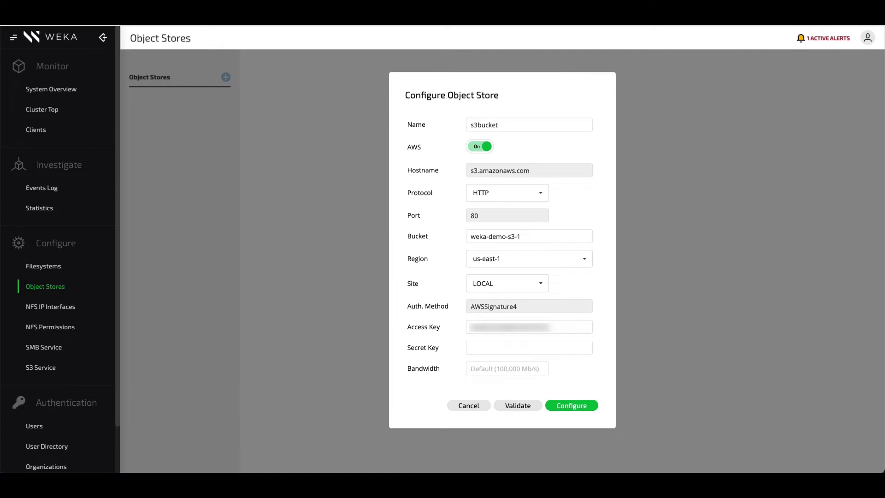
pyautogui.click(495, 349)
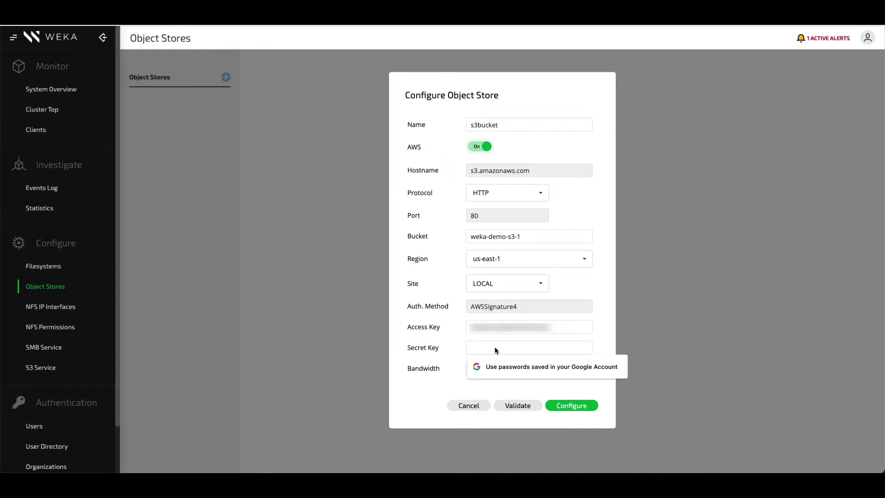
pyautogui.hotkey('ctrl', 'v')
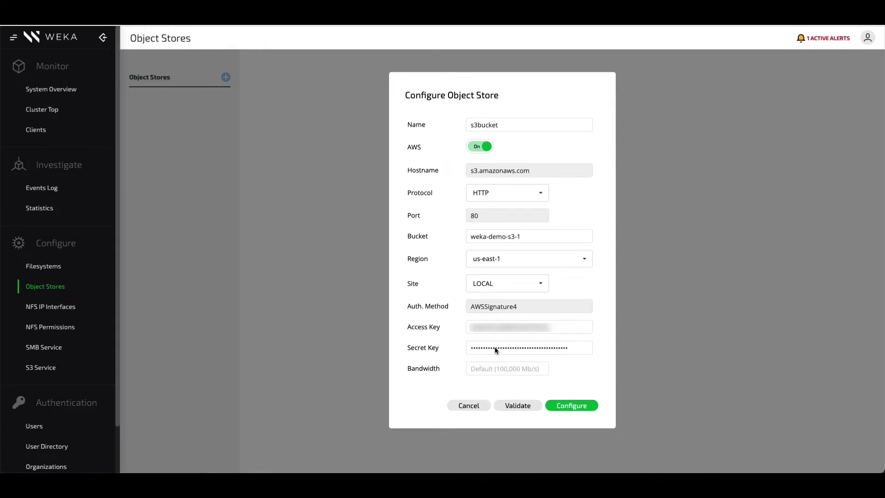
pyautogui.click(570, 406)
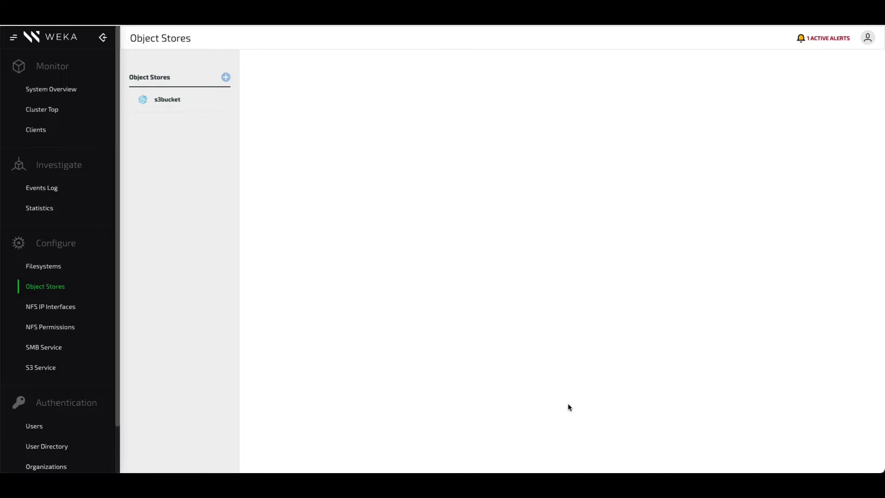
pyautogui.click(164, 109)
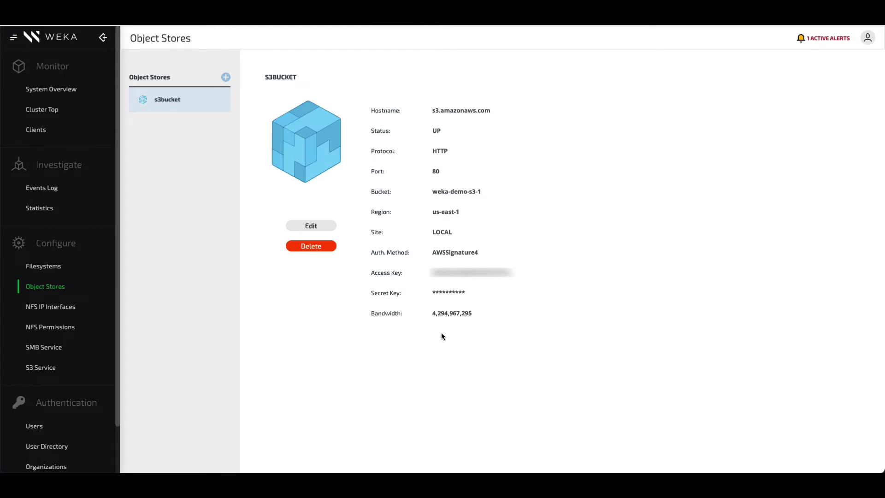
# - Attach the s3bucket object store to the default filesystem from the Filesystems page
pyautogui.click(54, 269)
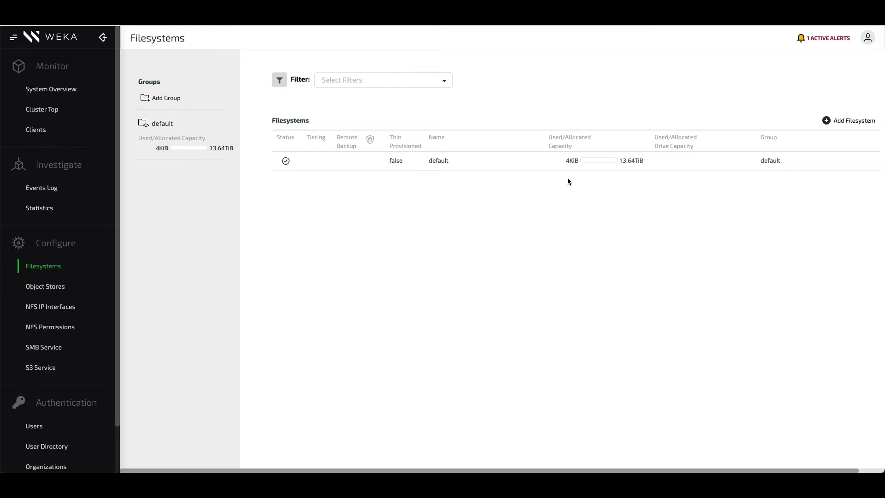
pyautogui.click(674, 171)
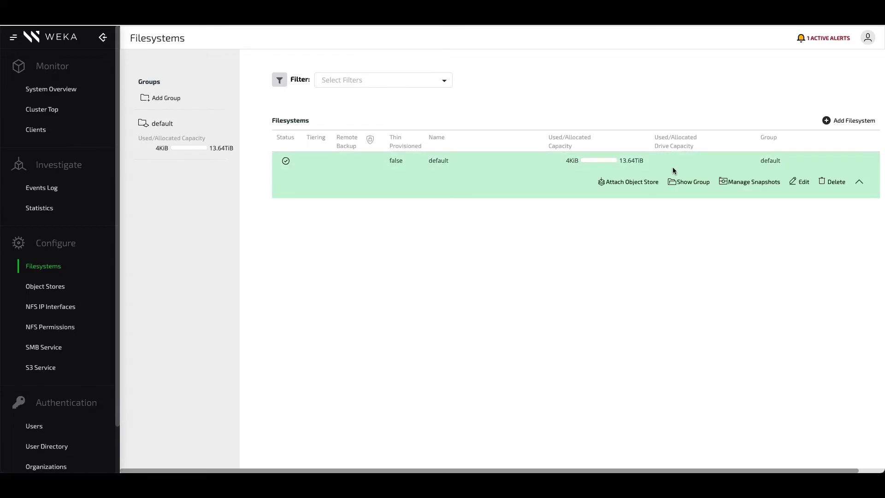
pyautogui.click(631, 182)
pyautogui.click(599, 128)
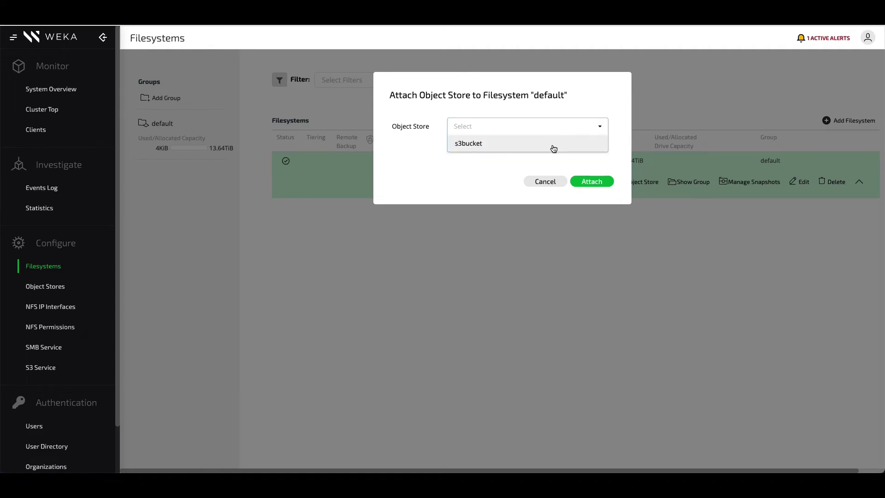
pyautogui.click(553, 147)
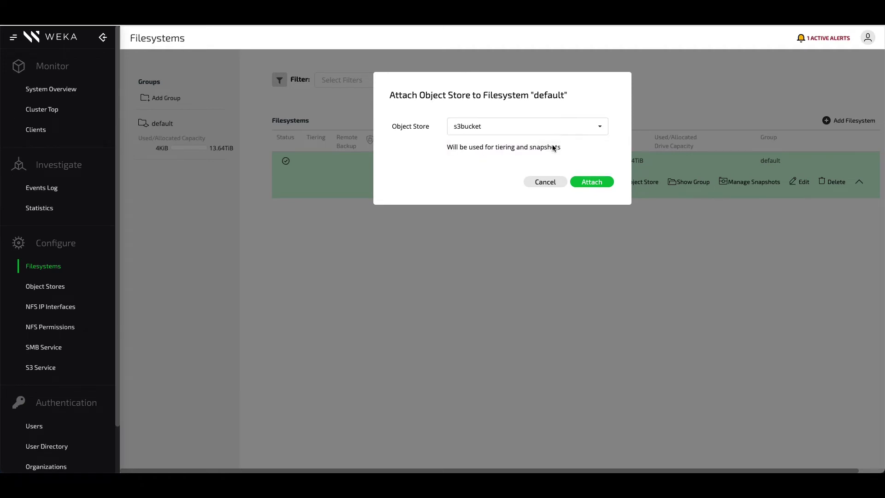
pyautogui.click(595, 183)
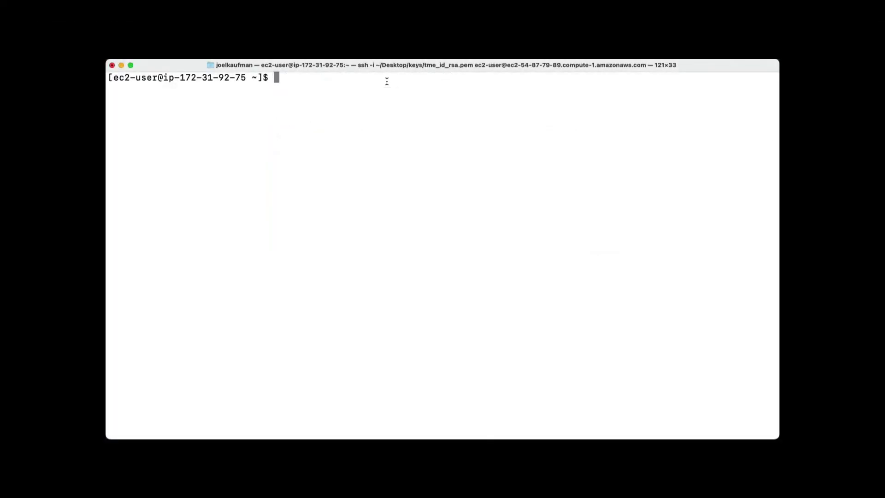
# - List the WEKA mounts with 'mount | grep /mnt/weka' and highlight the wekafs and NFS entries
pyautogui.write('mount | grep /')
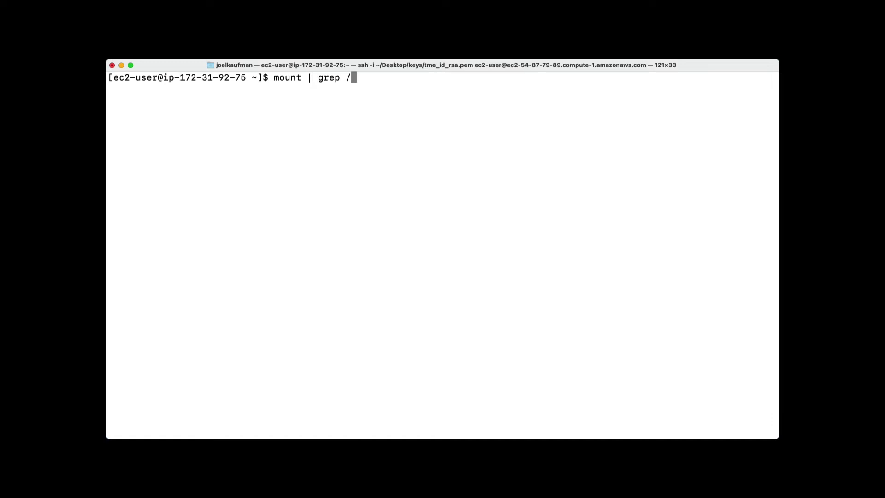
pyautogui.write('mnt/weka')
pyautogui.press('Return')
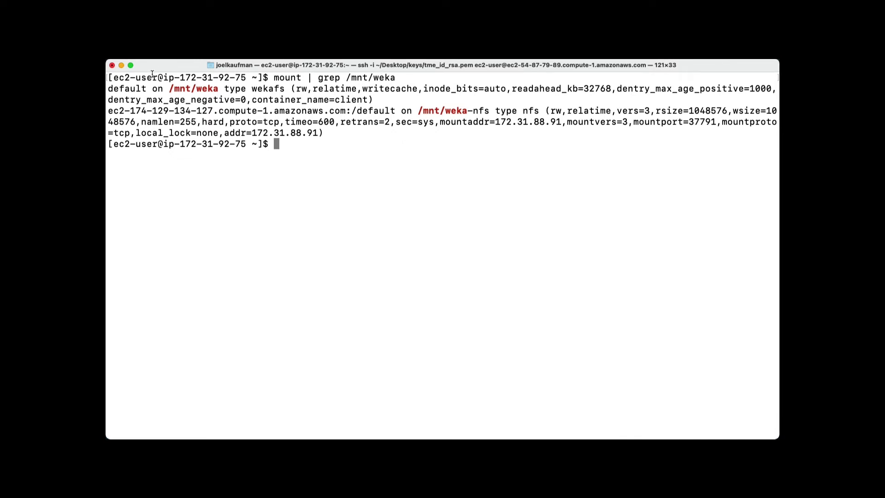
pyautogui.moveTo(109, 90); pyautogui.dragTo(285, 91)
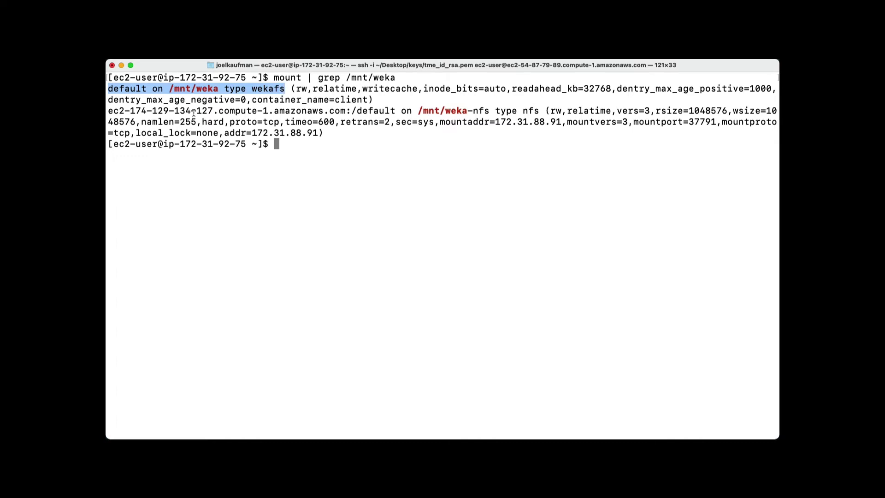
pyautogui.moveTo(109, 112); pyautogui.dragTo(542, 112)
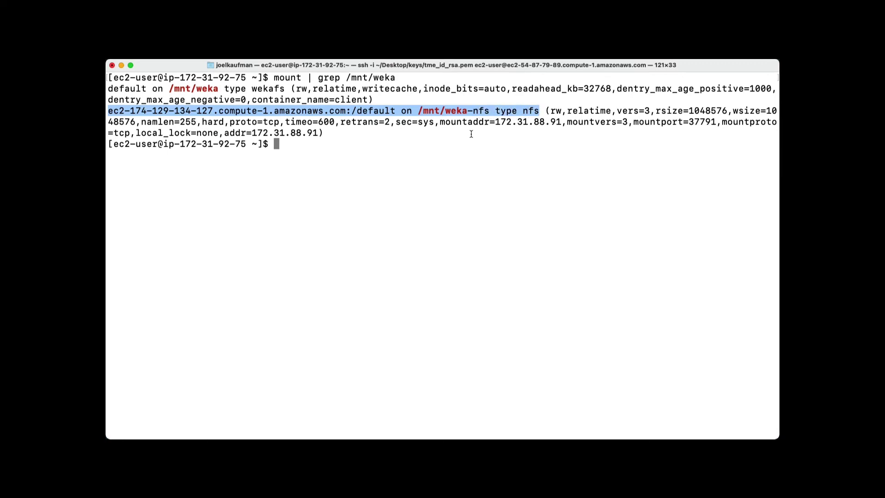
pyautogui.click(323, 151)
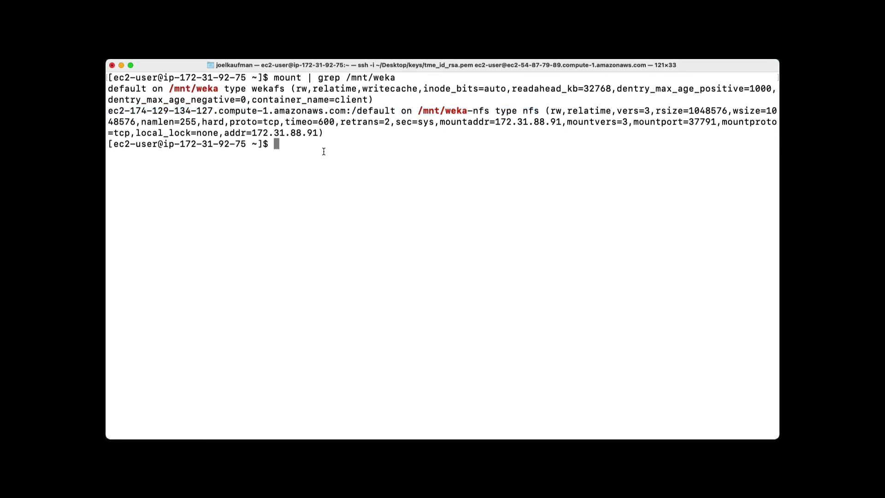
# - Run 'df -h | grep /mnt/weka' and confirm both mounts show 14T
pyautogui.write('df -h | grep /mnt/weka')
pyautogui.press('Return')
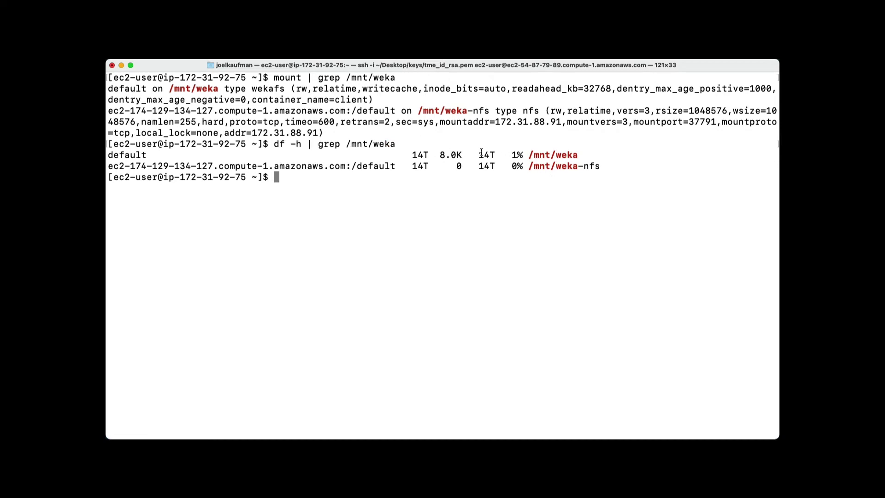
pyautogui.moveTo(478, 166); pyautogui.dragTo(499, 167)
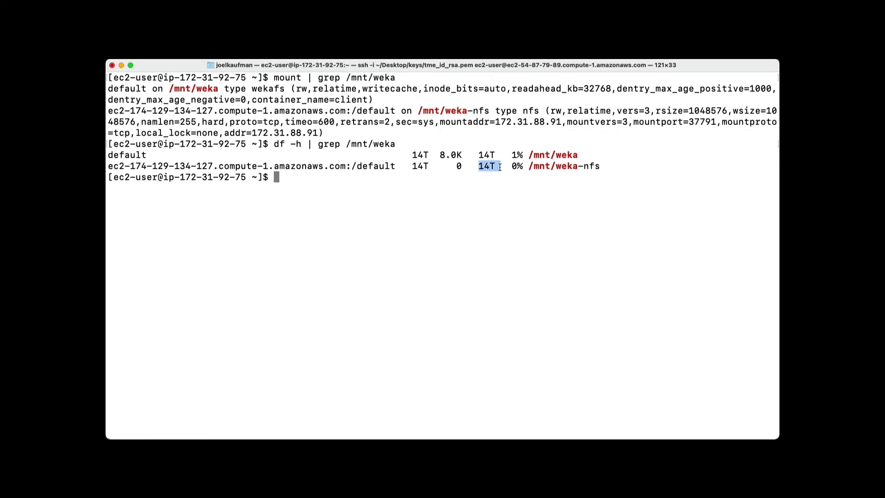
pyautogui.click(505, 238)
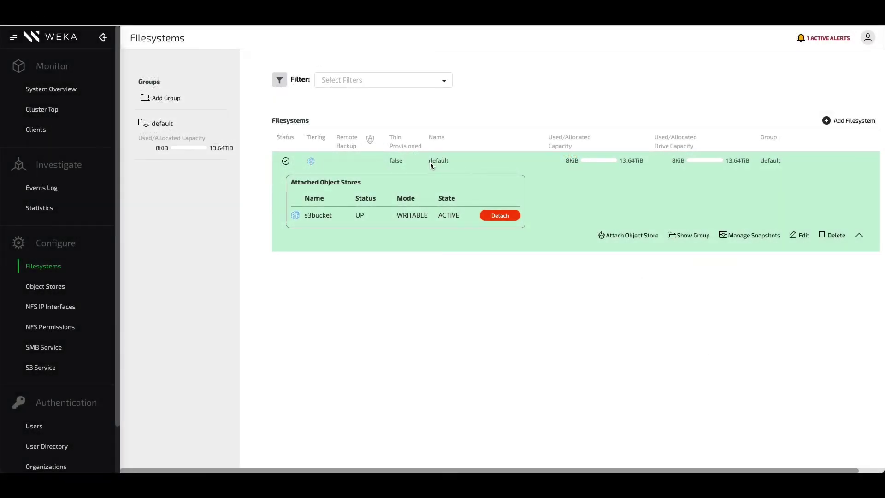
# - Edit the default filesystem to set its total capacity to 5 PiB
pyautogui.moveTo(429, 164); pyautogui.dragTo(448, 167)
pyautogui.click(799, 236)
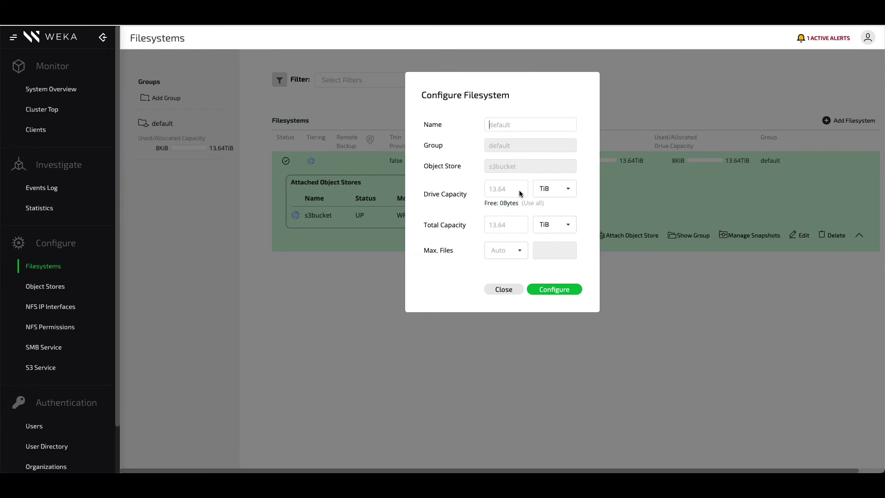
pyautogui.click(513, 229)
pyautogui.write('5')
pyautogui.click(567, 225)
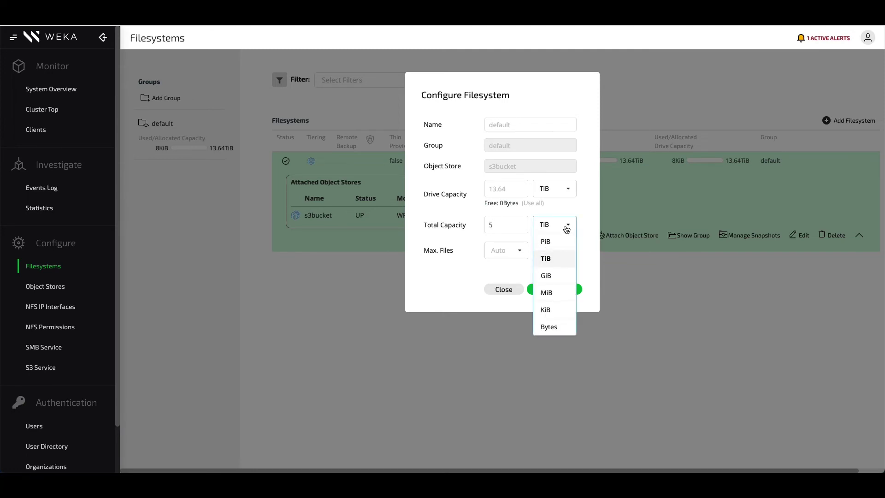
pyautogui.click(554, 244)
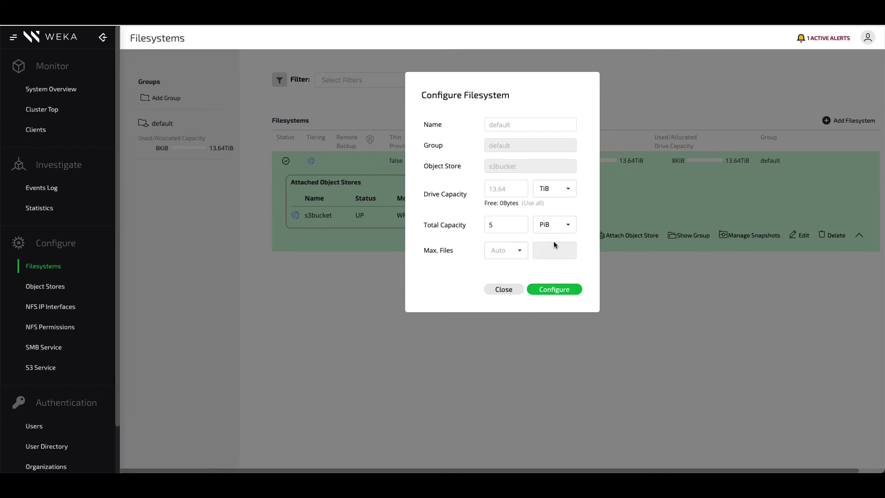
pyautogui.click(547, 291)
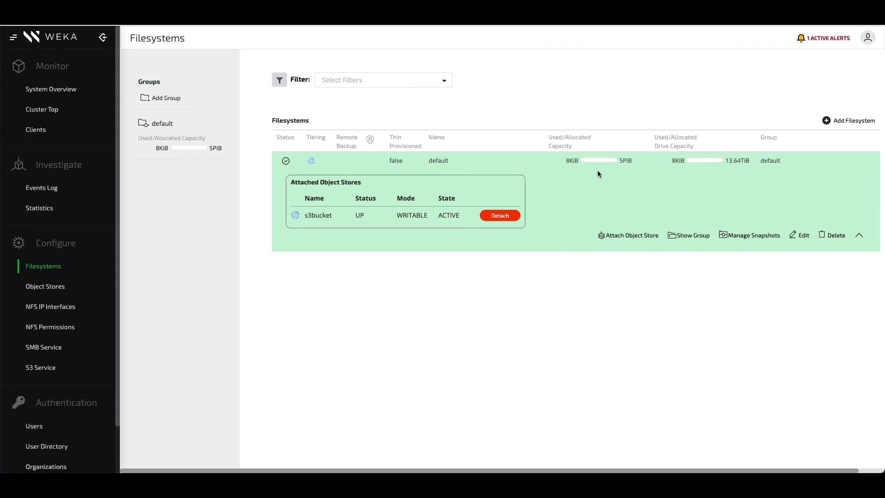
pyautogui.moveTo(622, 168)
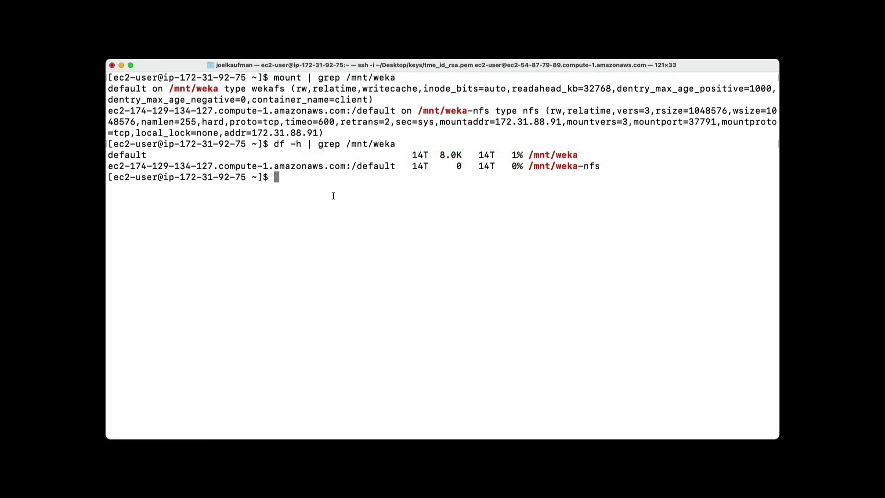
# - Rerun 'df -h | grep /mnt/weka' and highlight the new 5.0P size
pyautogui.write('df -h | grep /mnt/weka')
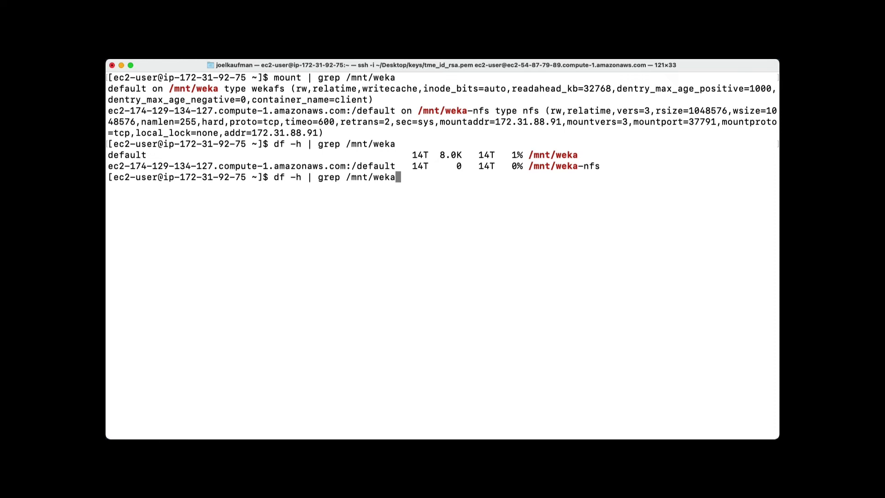
pyautogui.press('Return')
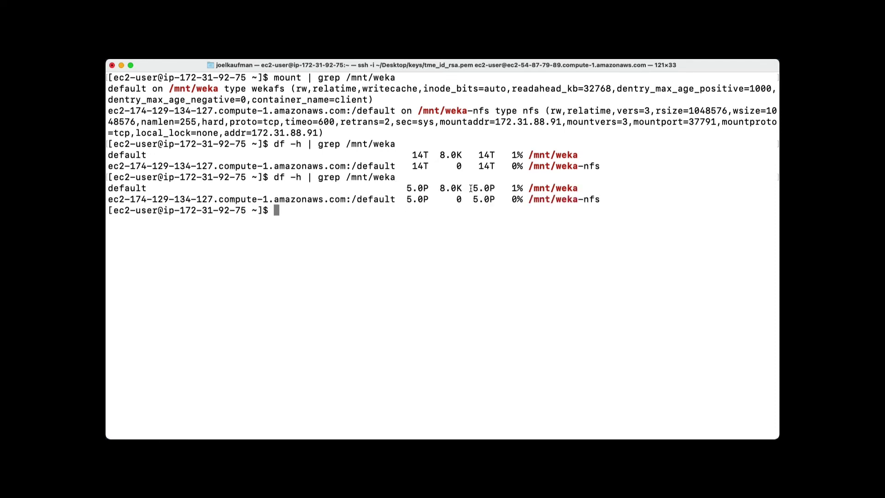
pyautogui.moveTo(470, 189); pyautogui.dragTo(499, 189)
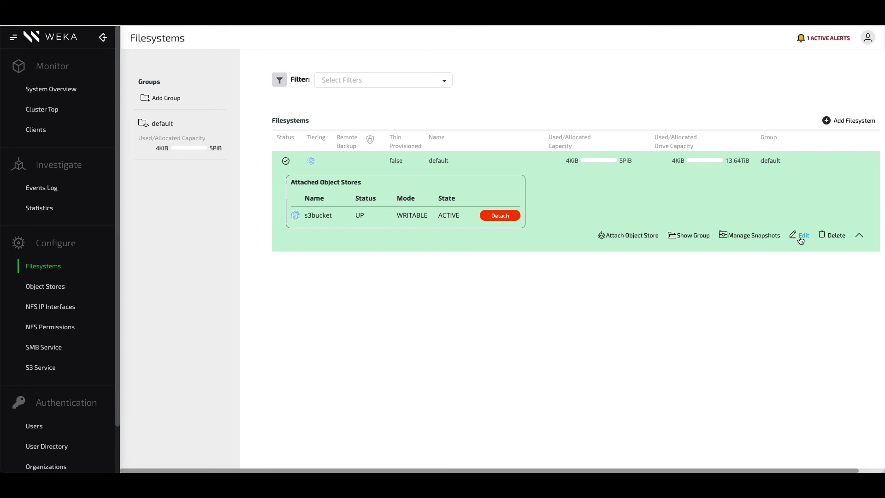
# - Edit the default filesystem, entering 300 TiB as its total capacity
pyautogui.click(801, 238)
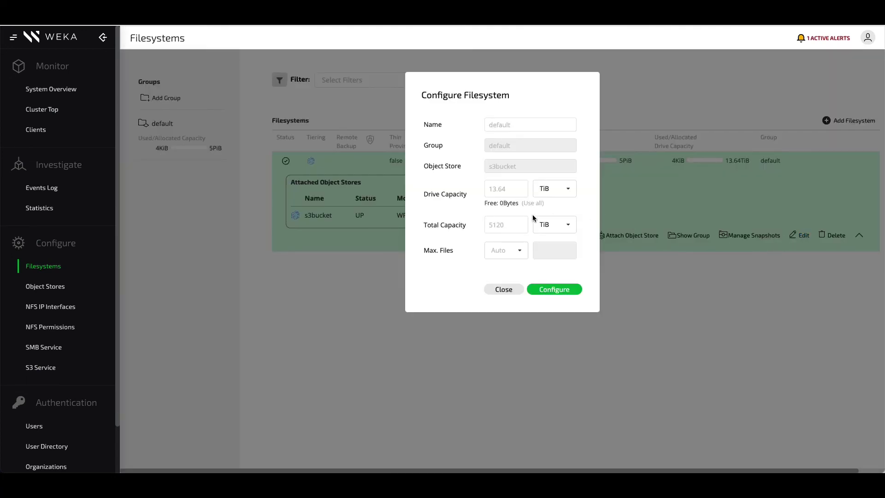
pyautogui.click(507, 223)
pyautogui.write('300')
pyautogui.click(562, 293)
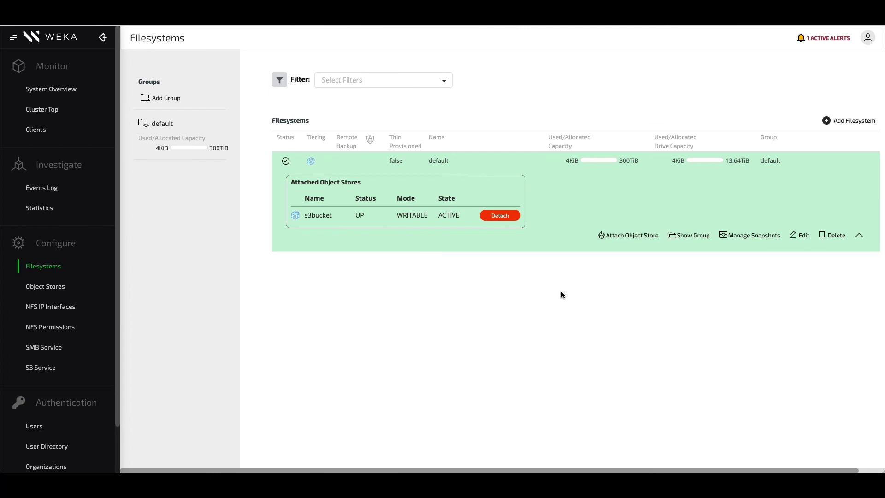
pyautogui.moveTo(635, 167)
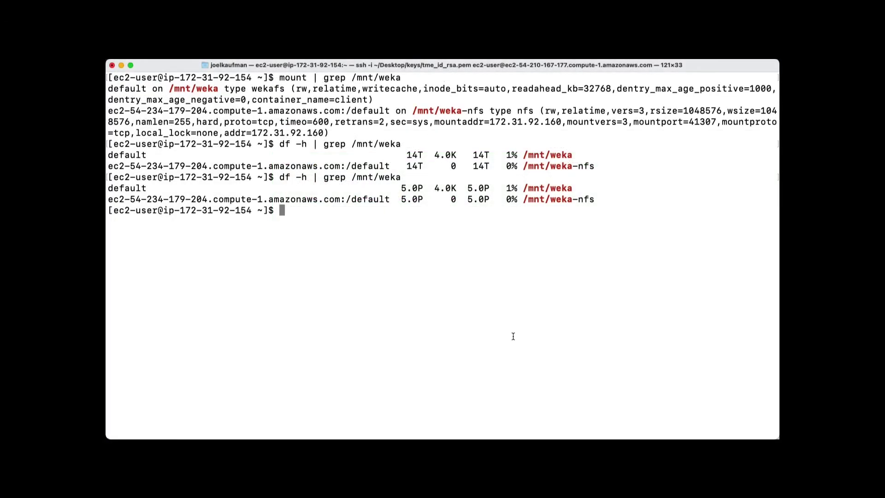
# - Recall and rerun the df command, highlighting the 300T size on both wekafs and NFS mounts
pyautogui.press('Up')
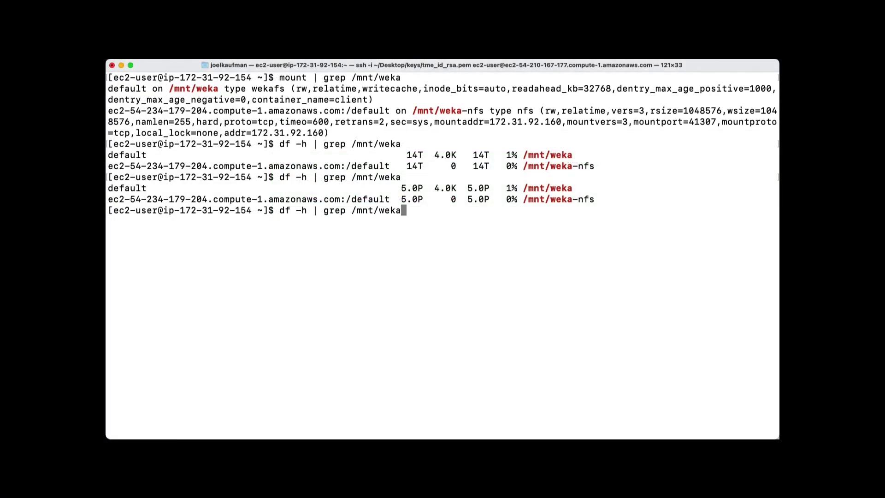
pyautogui.press('Return')
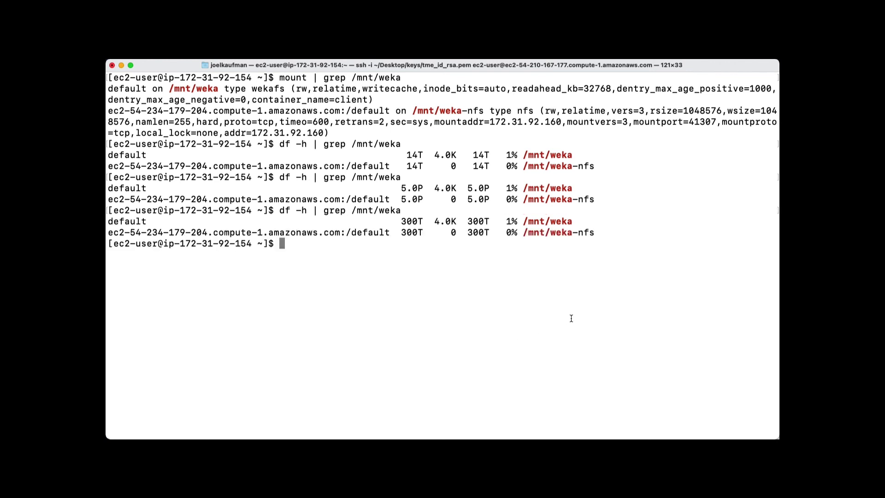
pyautogui.moveTo(467, 221); pyautogui.dragTo(489, 222)
pyautogui.moveTo(468, 235); pyautogui.dragTo(488, 234)
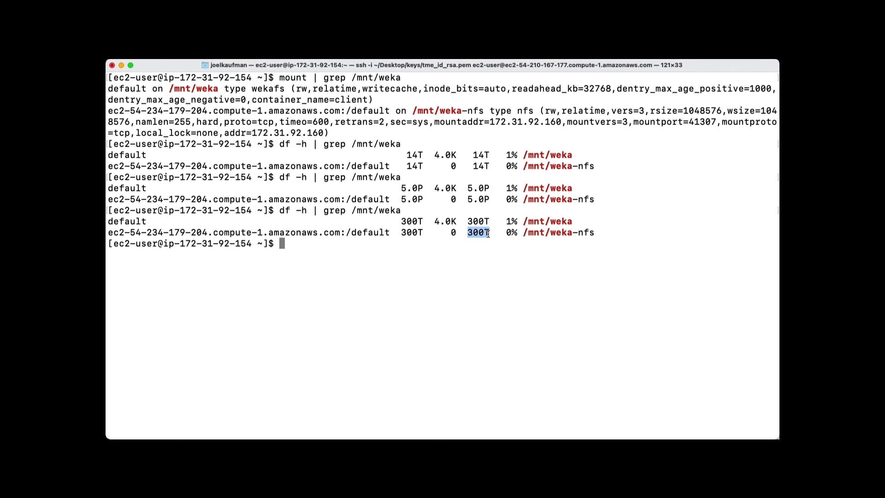